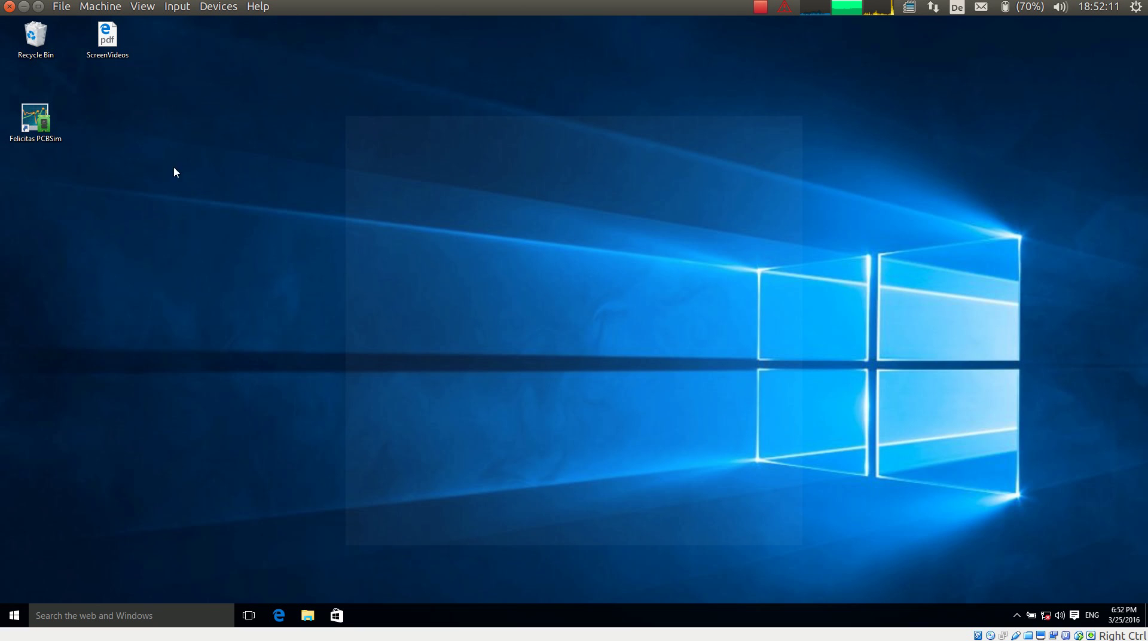
- Launch Felicitas PCBSim from its desktop icon, then start EAGLE 7.5.0 via a Start search for 'eag'
double_click(40, 124)
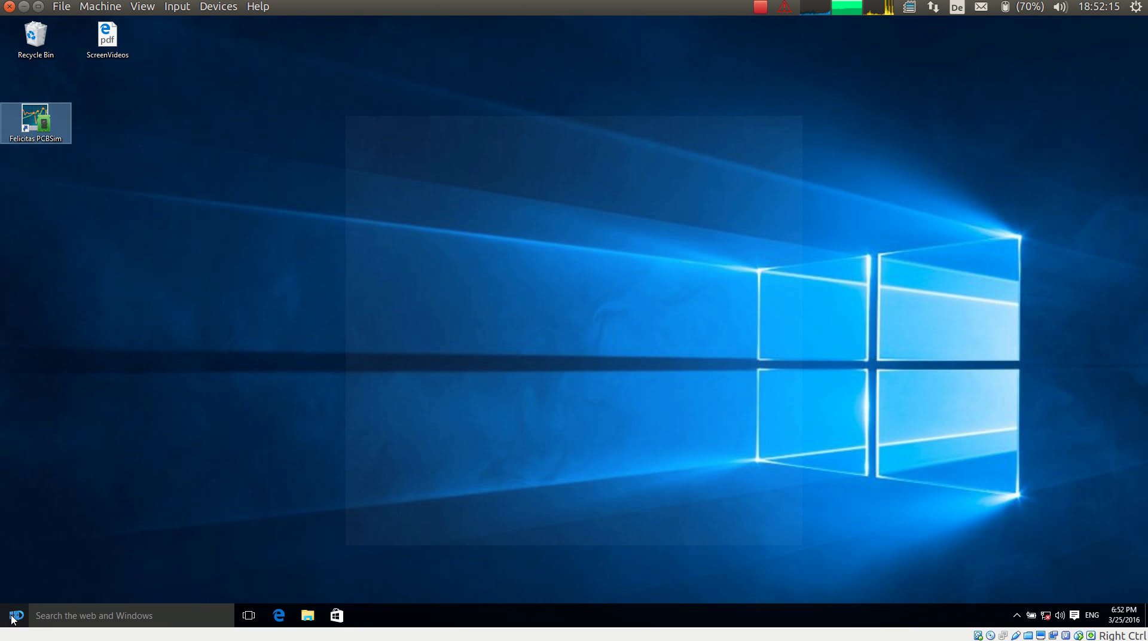
left_click(13, 616)
type("eag")
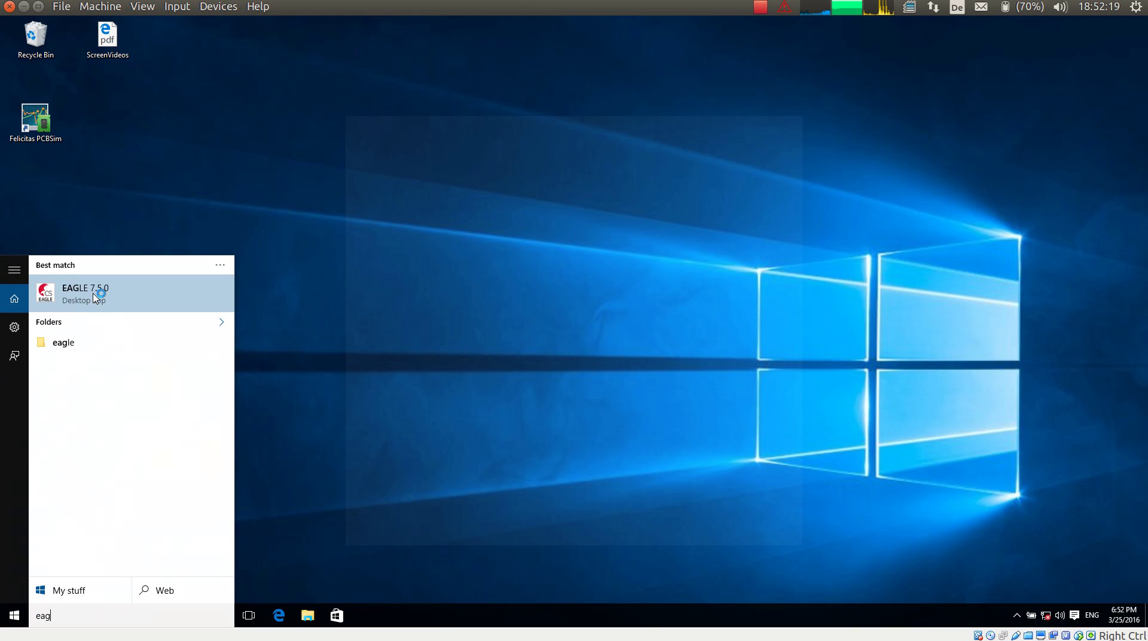
left_click(94, 295)
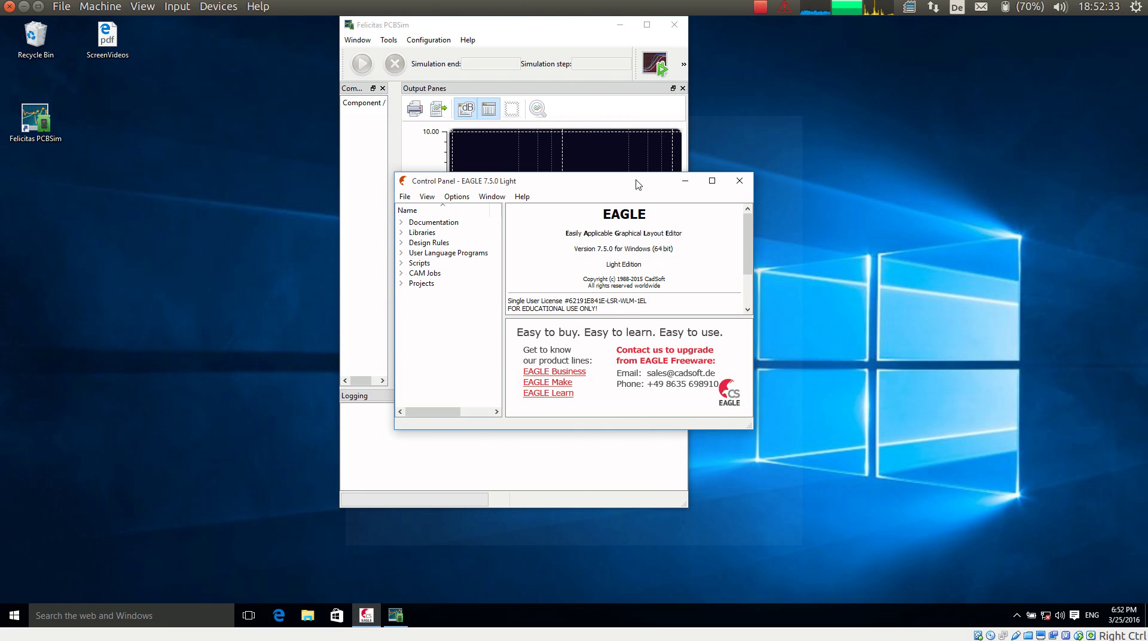
- Snap the EAGLE Control Panel left and PCBSim right, dismissing PCBSim's startup message
left_click_drag(638, 185, 3, 302)
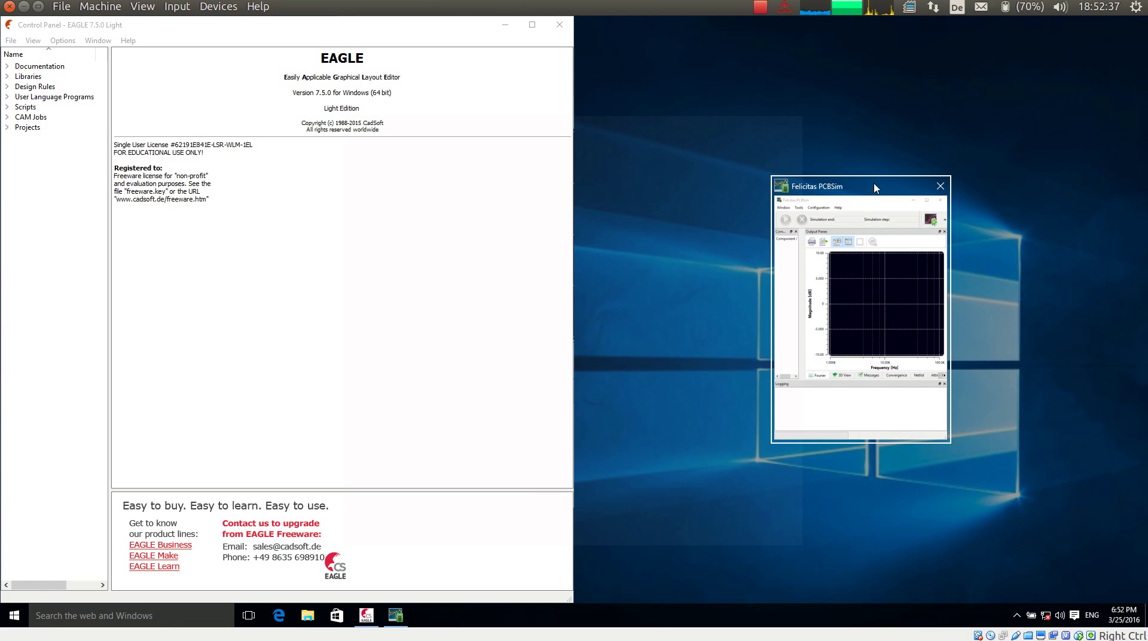
key("super")
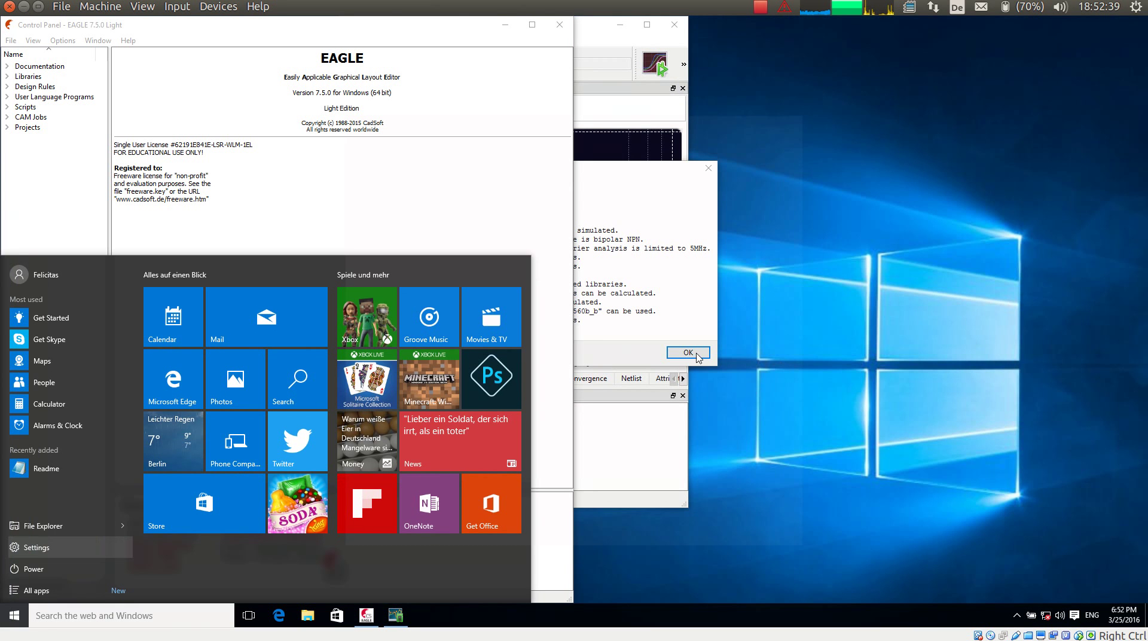
left_click(694, 354)
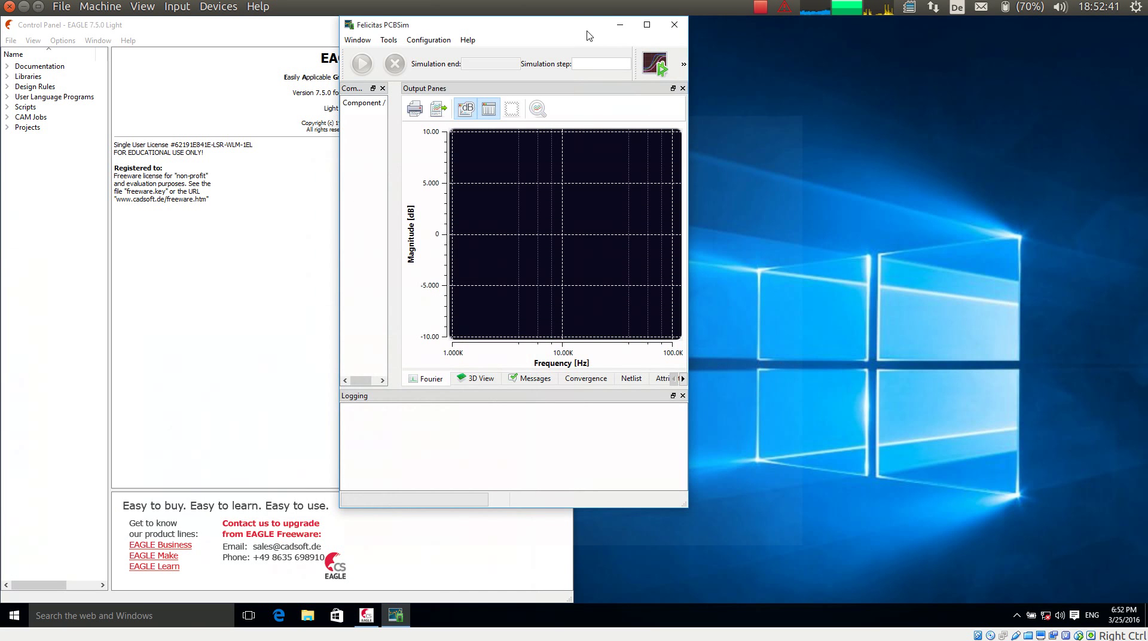
key("super+Right")
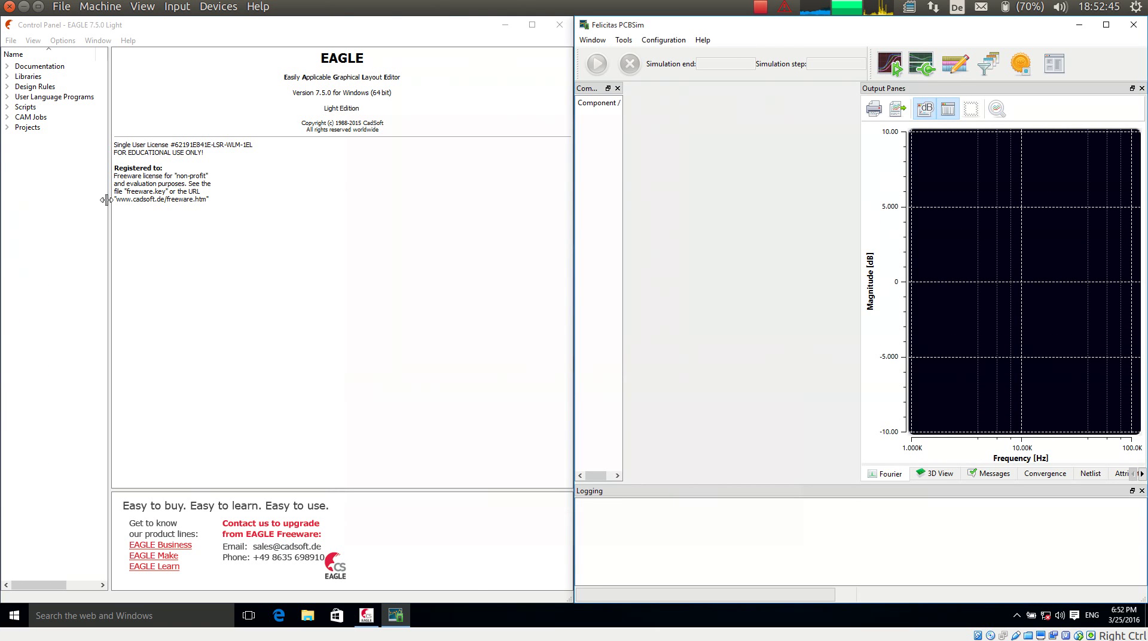
left_click(169, 204)
- Expand Projects > examples > felicitas, widen the tree, and open triangle.sch in the schematic editor
left_click(7, 128)
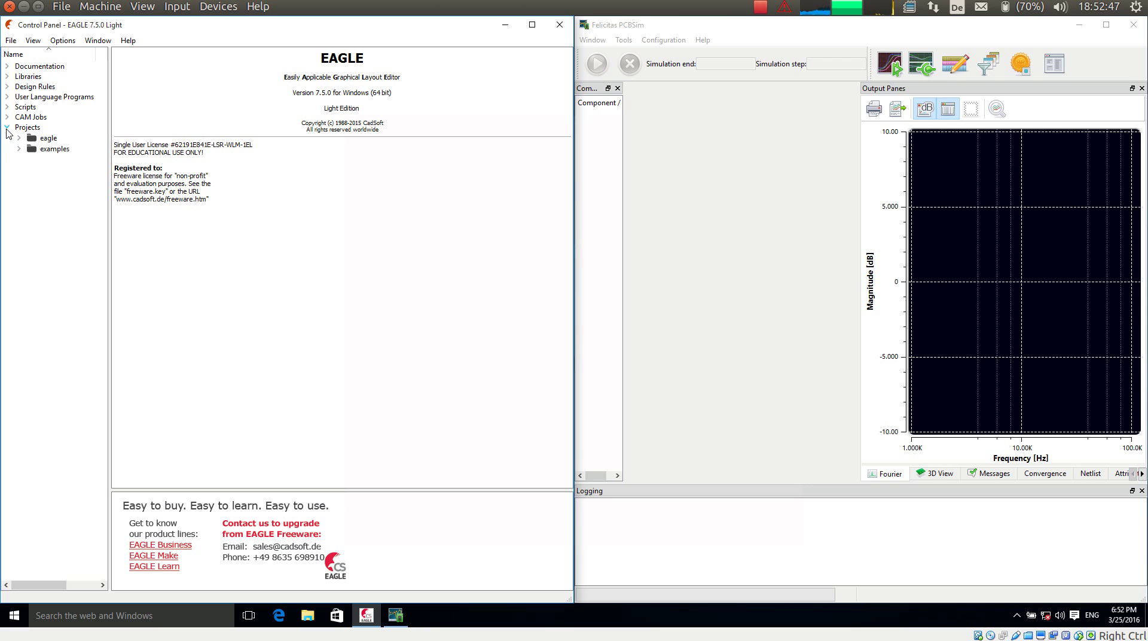
left_click(20, 149)
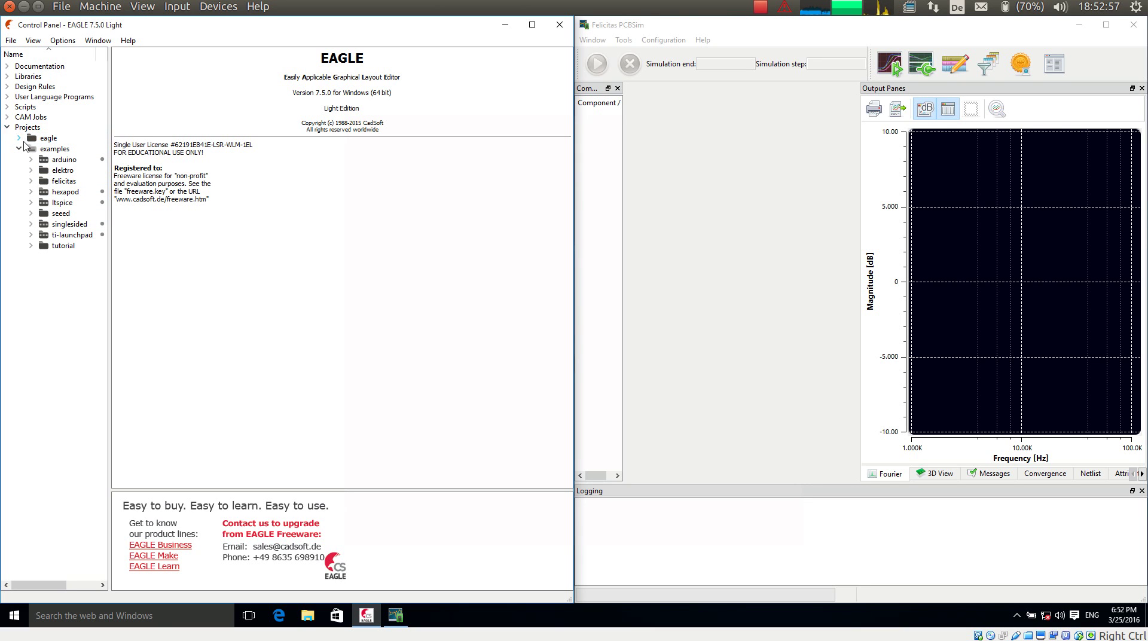
left_click(30, 181)
left_click_drag(110, 205, 191, 204)
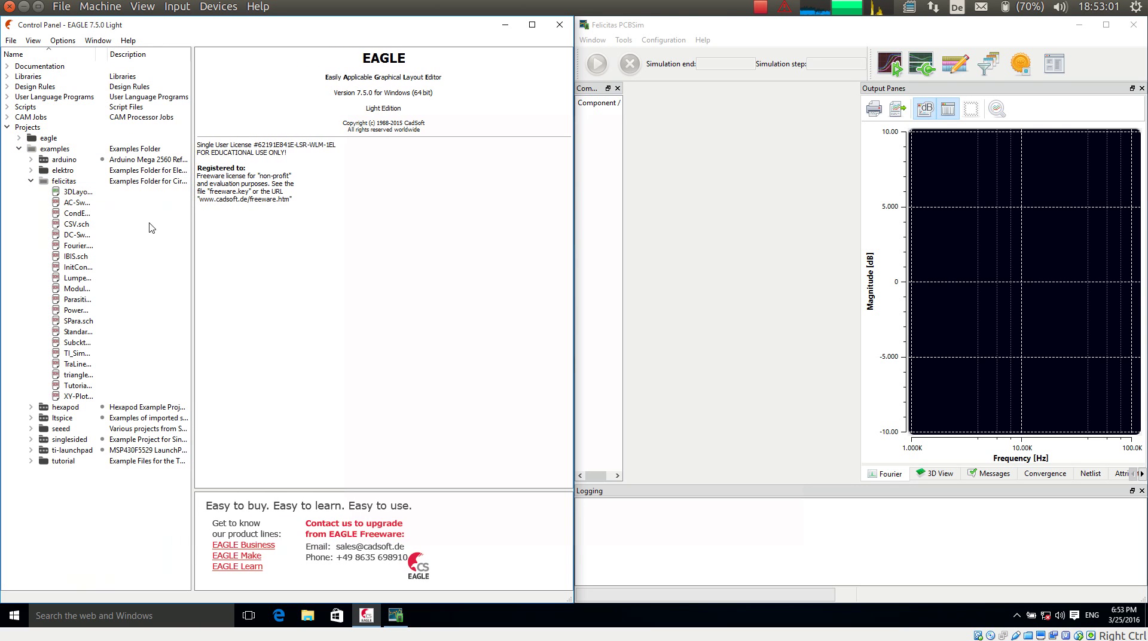
left_click_drag(94, 49, 133, 49)
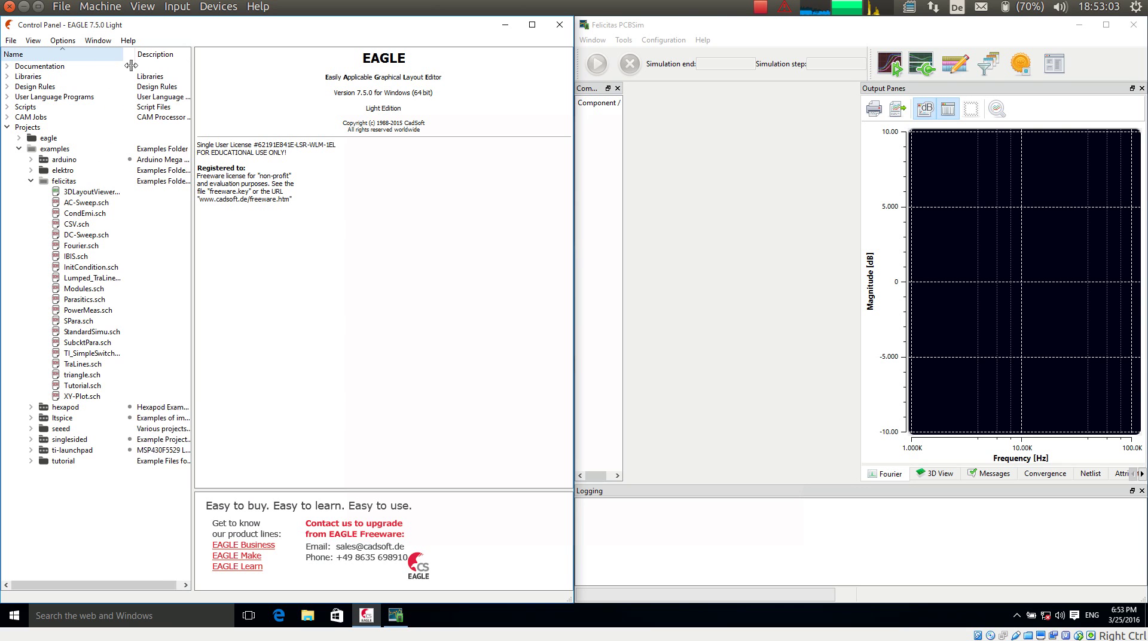
left_click(83, 375)
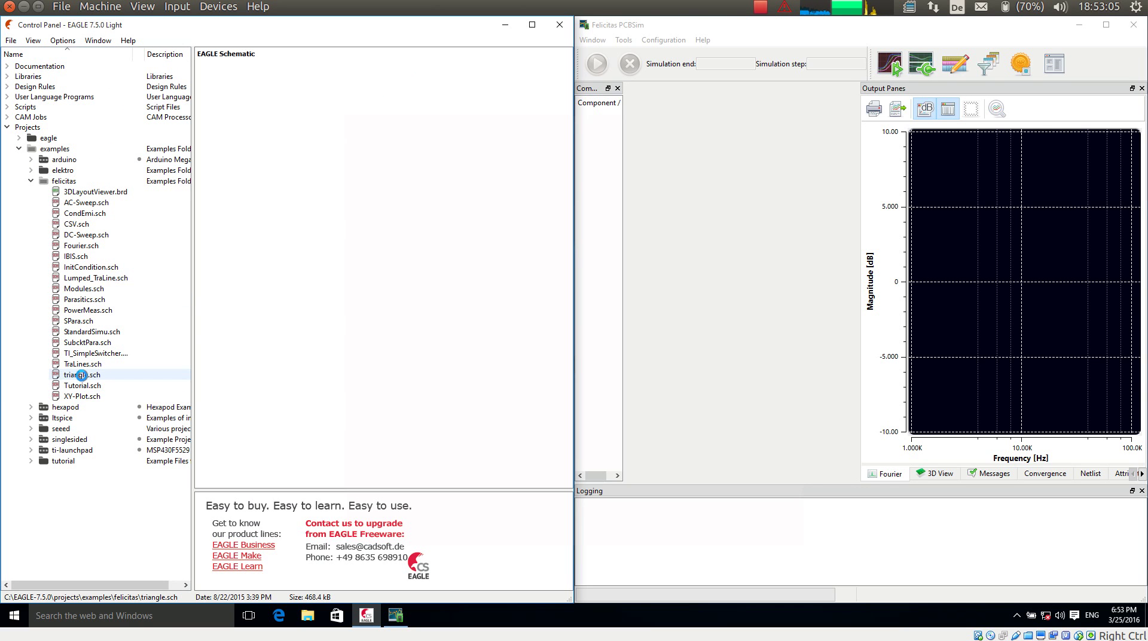
double_click(84, 374)
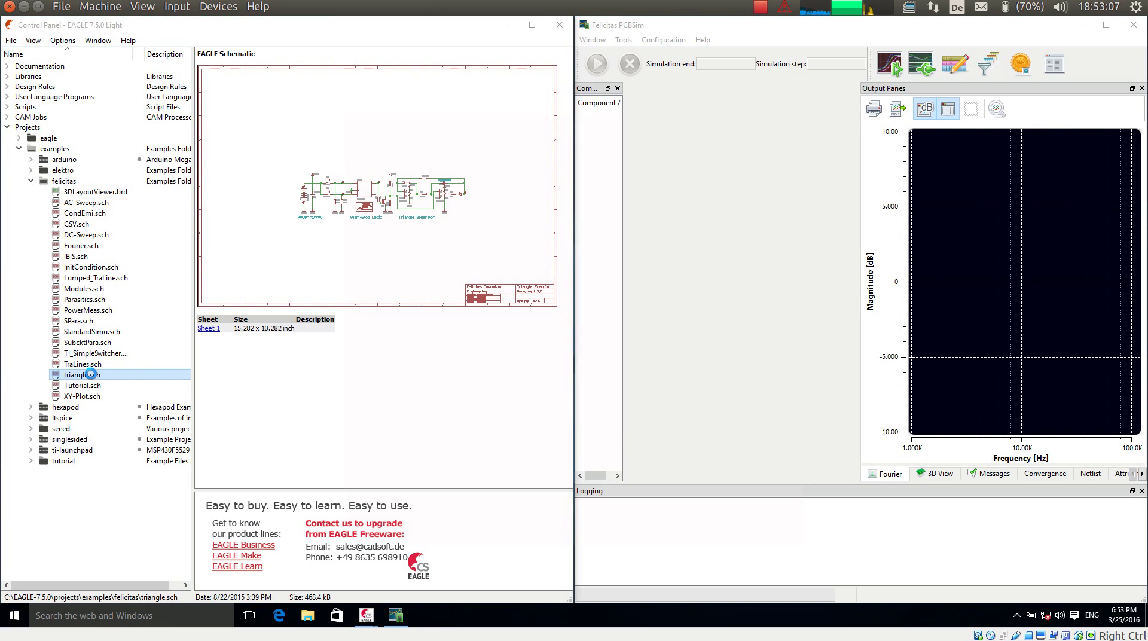
left_click_drag(585, 188, 466, 171)
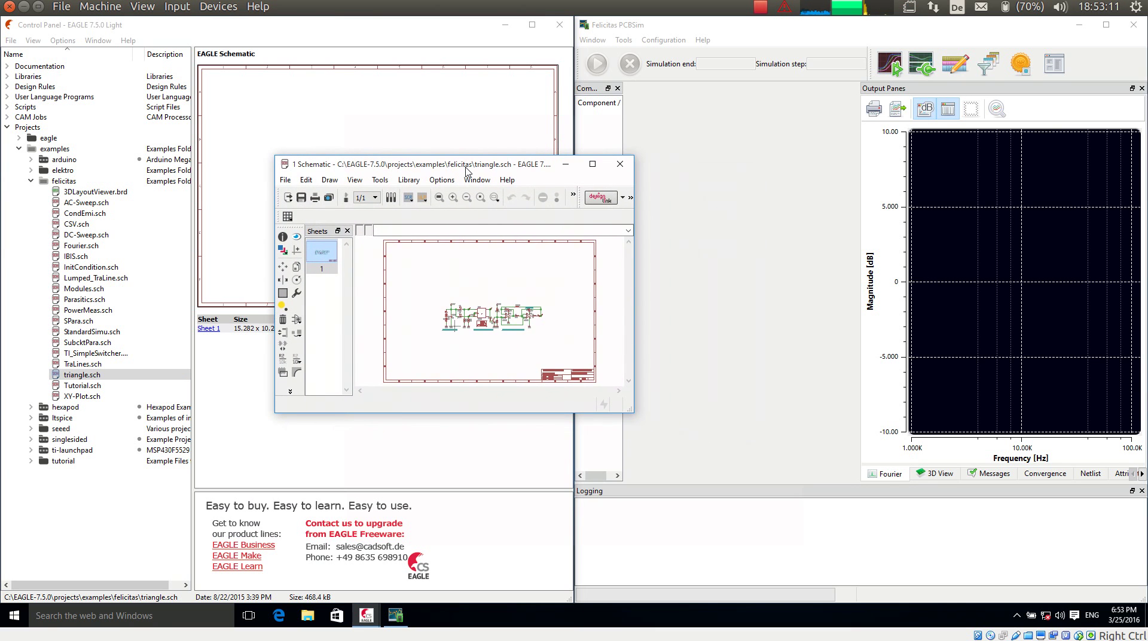
- Snap the triangle.sch schematic window to the left half and zoom in on the circuits
key("super+Left")
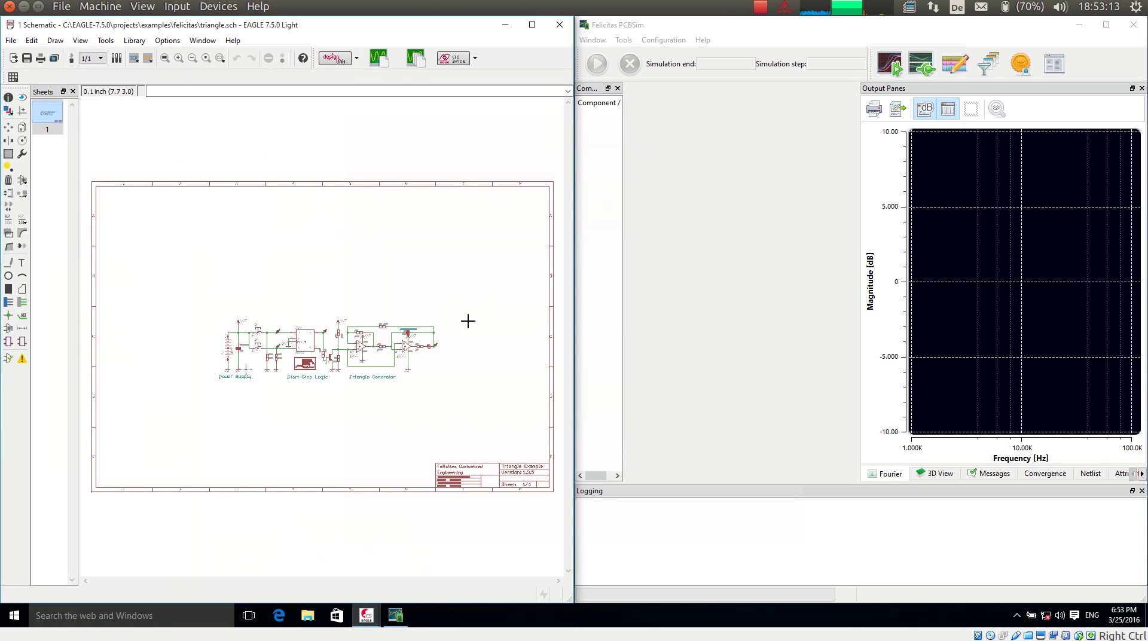
scroll(373, 375, "up", 2)
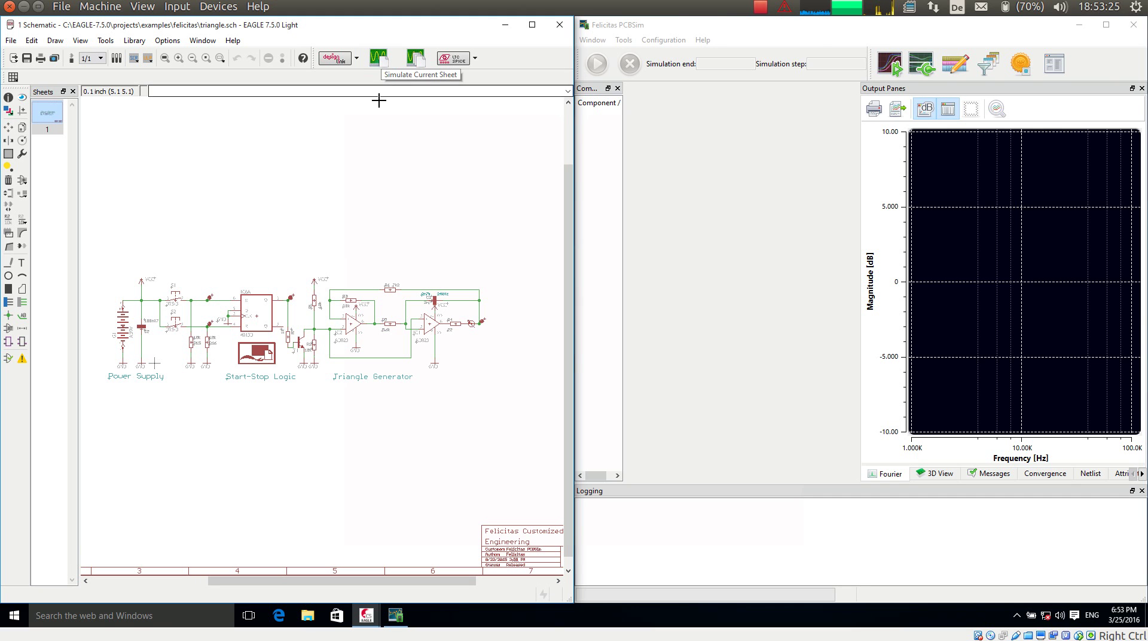
- Simulate the current sheet, accepting the search path and switching the use list to felicitas-simulation.lbr
left_click(378, 58)
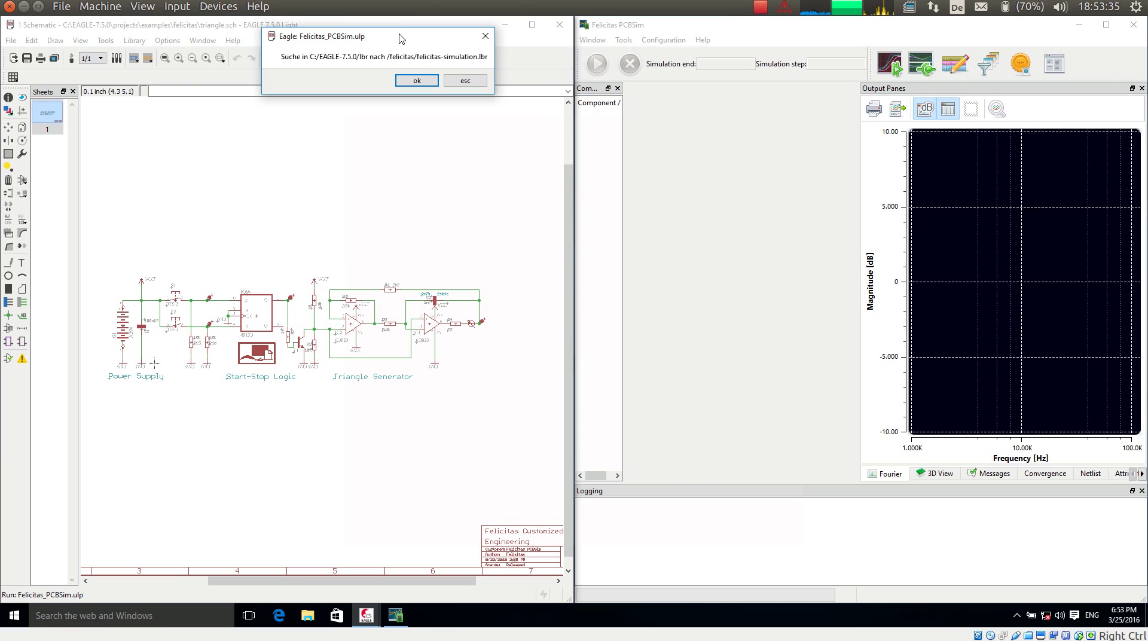
left_click(417, 82)
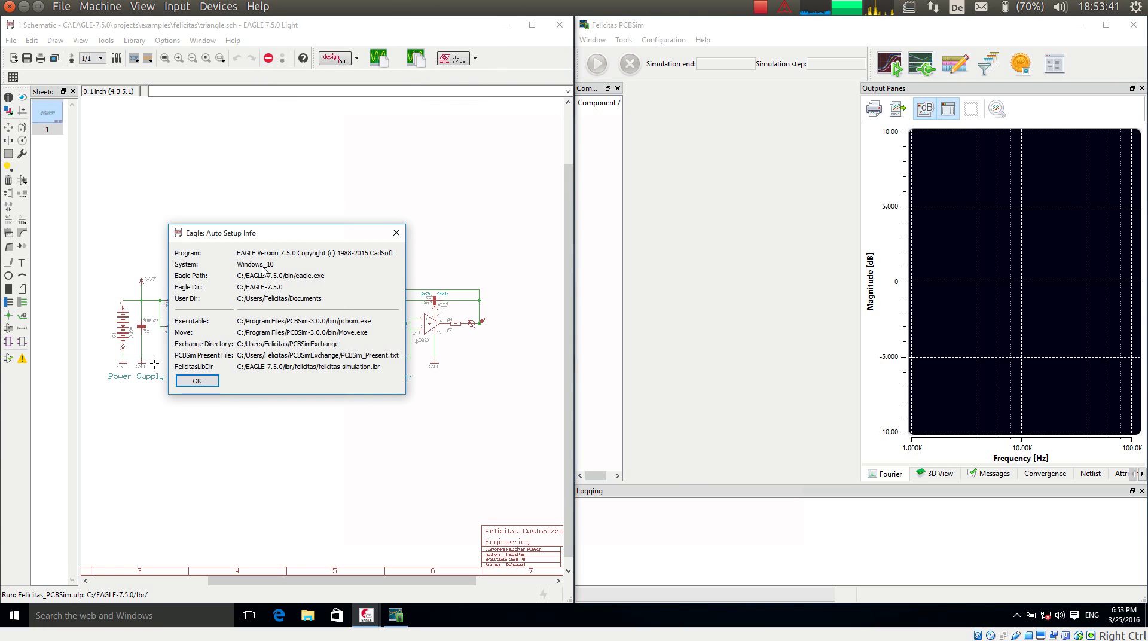
left_click(202, 382)
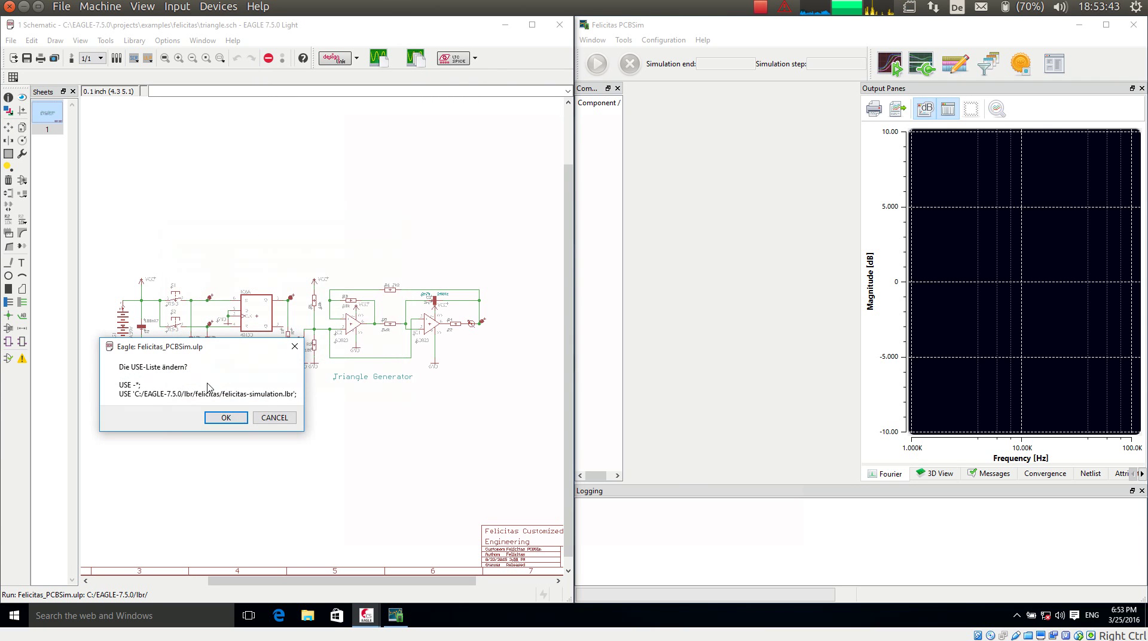
left_click(207, 420)
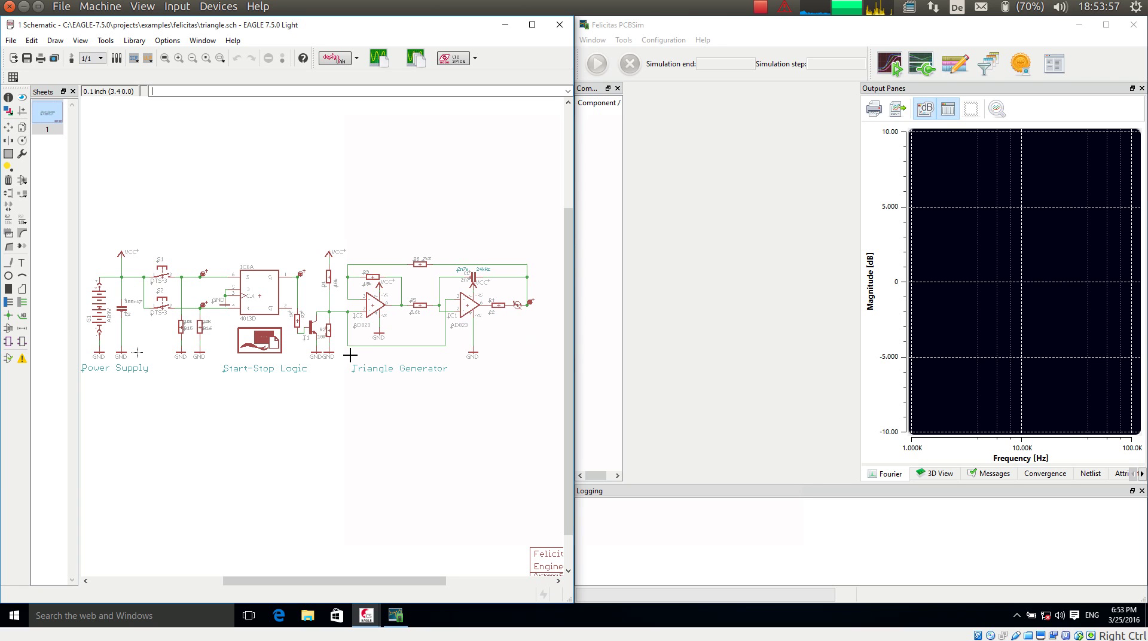
- Send the triangle schematic to PCBSim and widen its component list to show full names
left_click(385, 63)
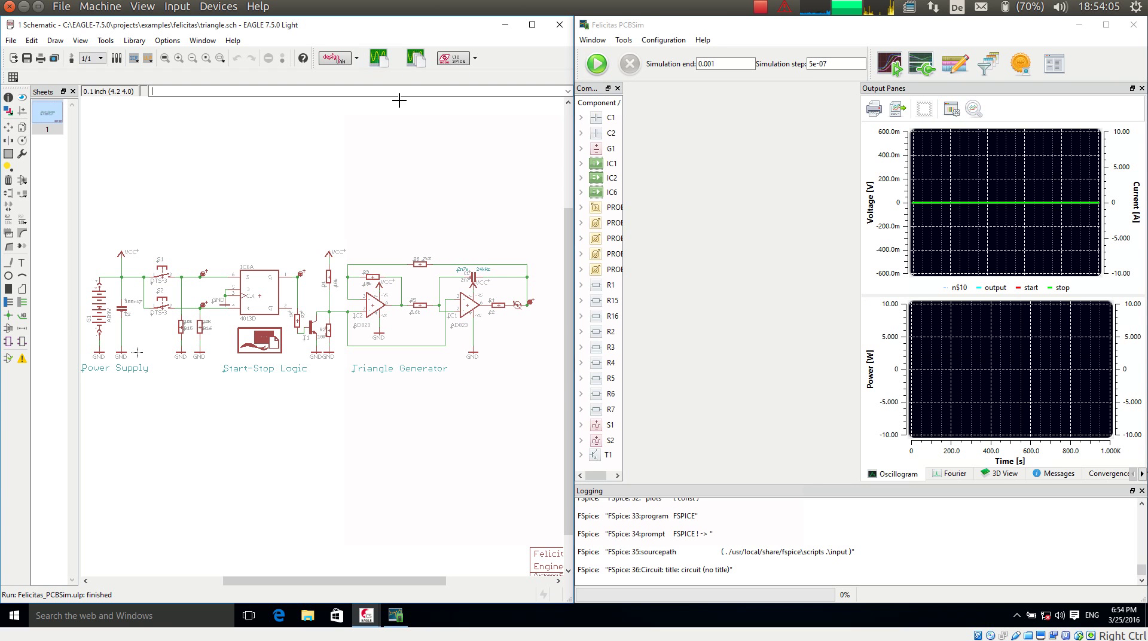
left_click_drag(624, 235, 712, 233)
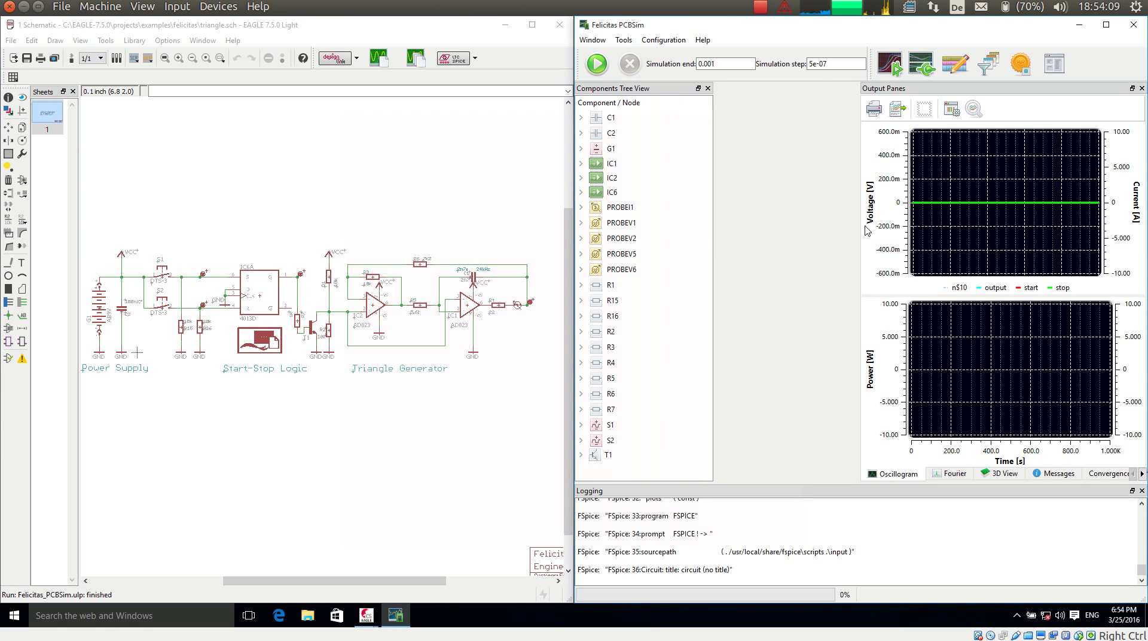
left_click_drag(859, 232, 720, 238)
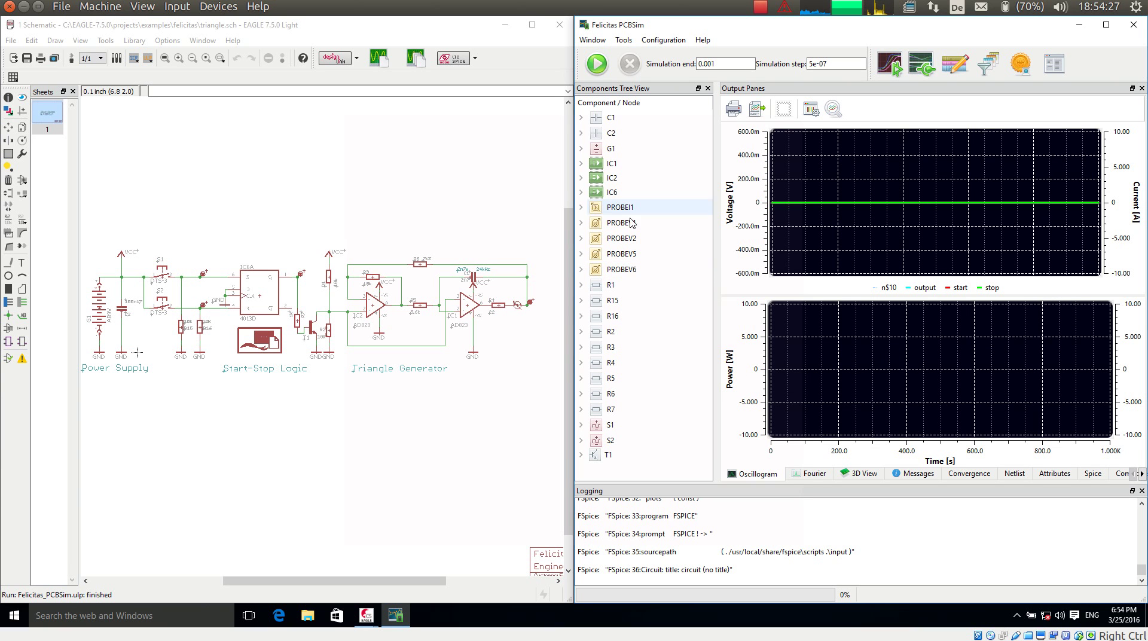
- Run the PCBSim simulation and zoom into the oscillogram's fast triangle output over 1 ms
left_click(597, 64)
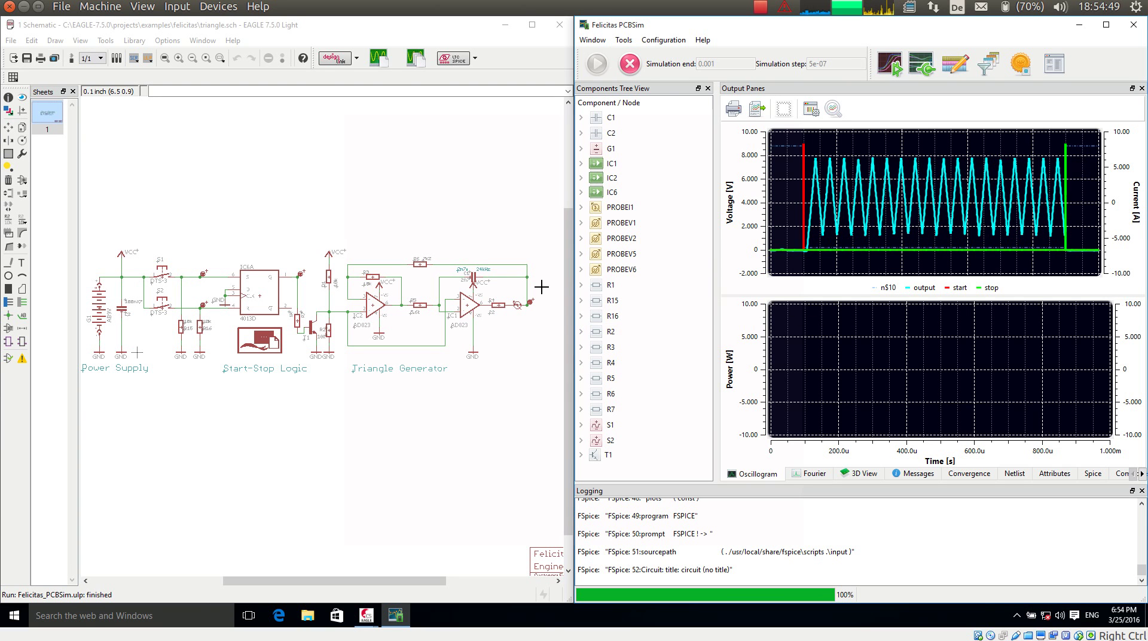
scroll(505, 279, "up", 2)
scroll(505, 280, "up", 3)
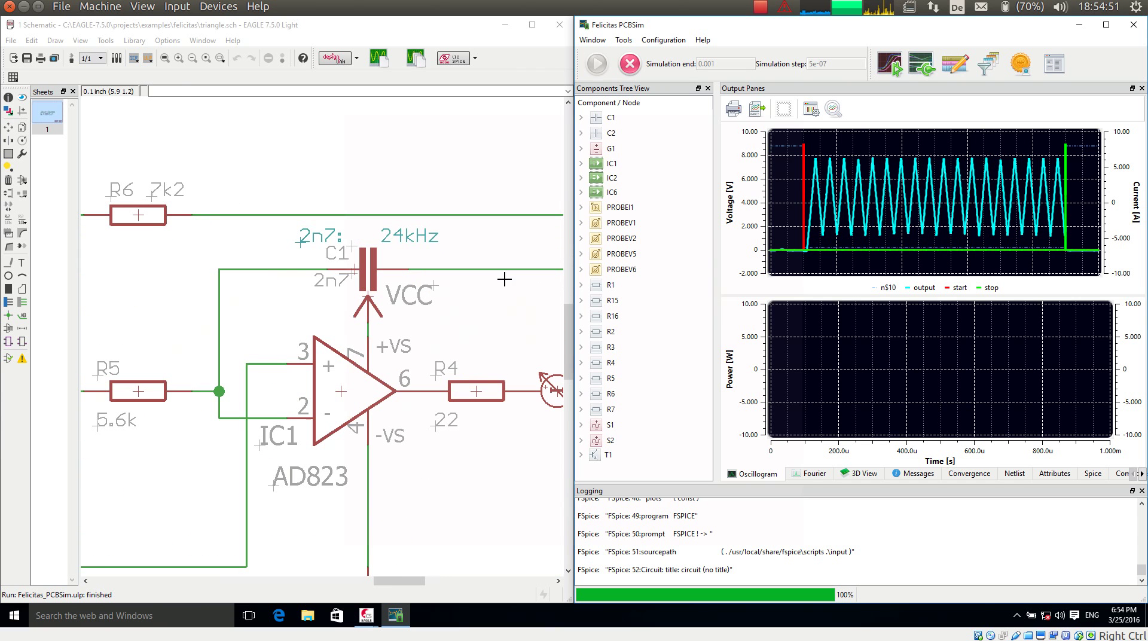
- Set capacitor C1 to 15n through its Value option and simulate the current sheet again
right_click(369, 269)
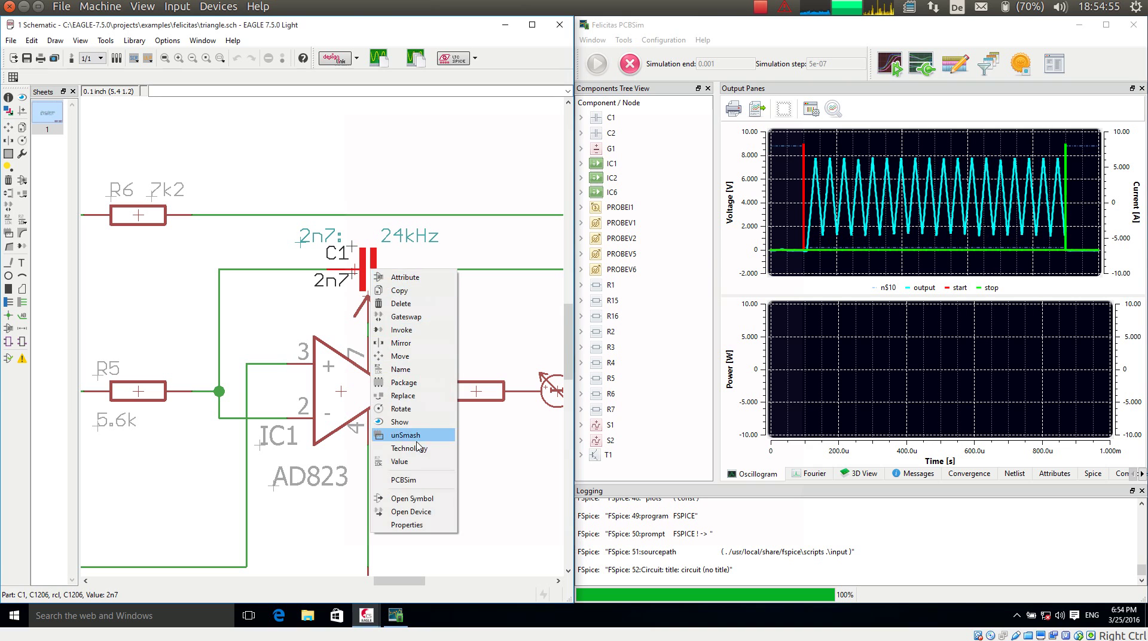
left_click(399, 461)
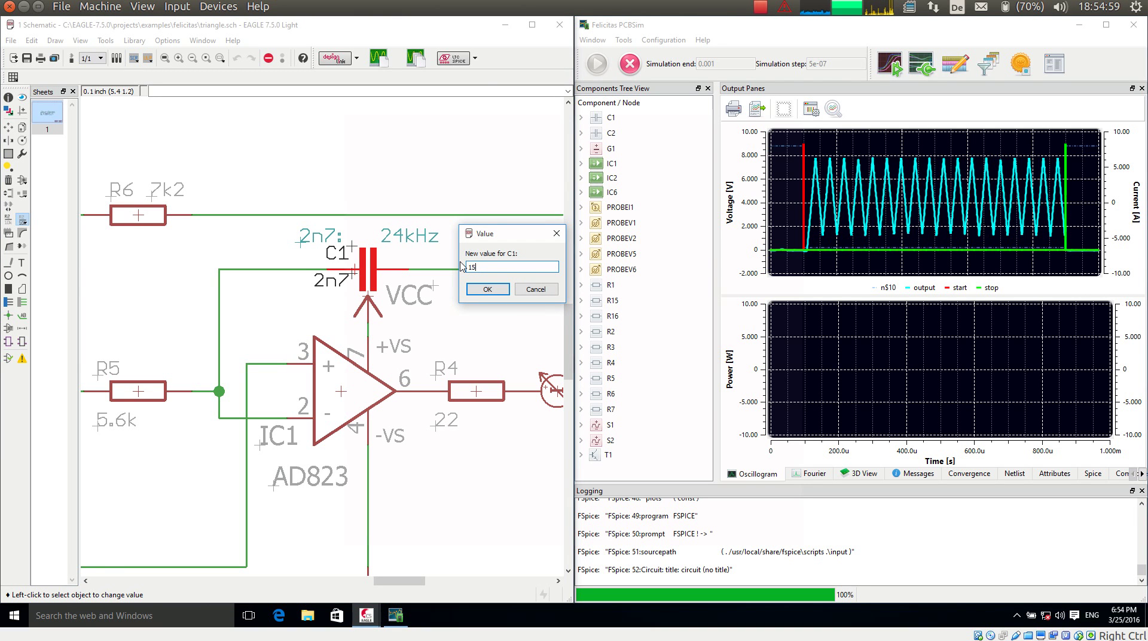
key("Return")
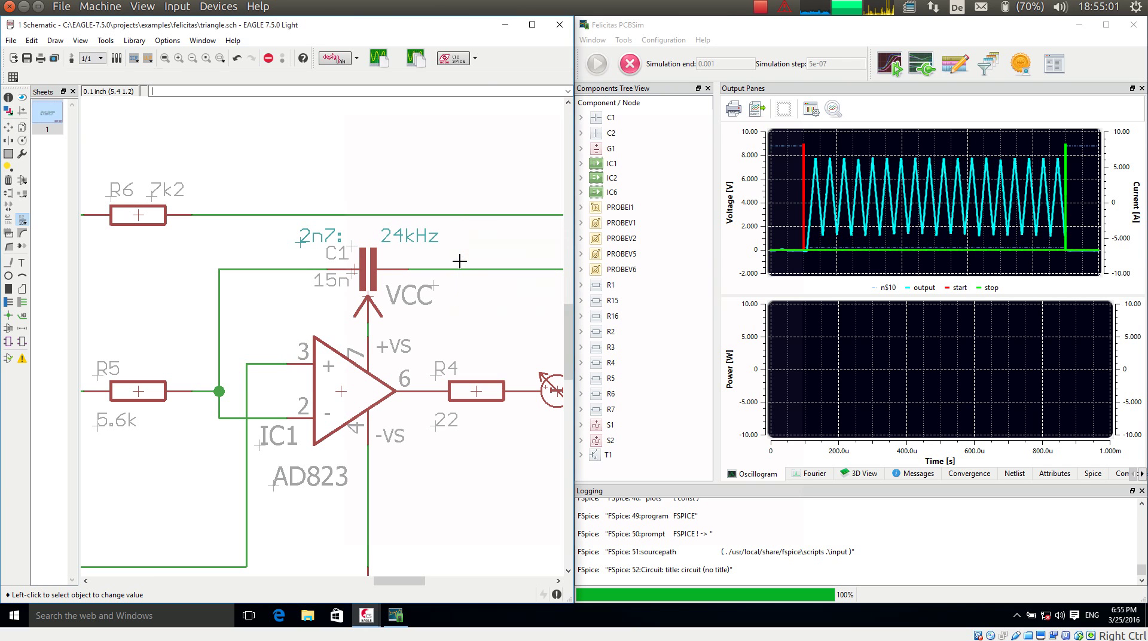
left_click(378, 60)
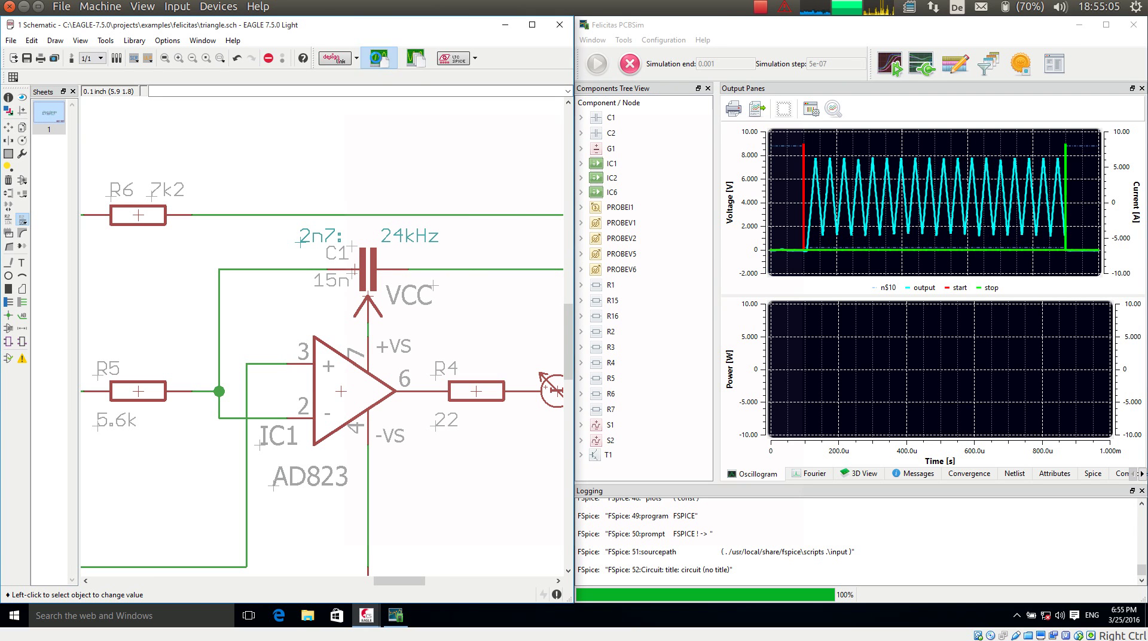
- Rerun the simulation with C1 at 15n and zoom the oscillogram to inspect the slower triangle wave
left_click(596, 64)
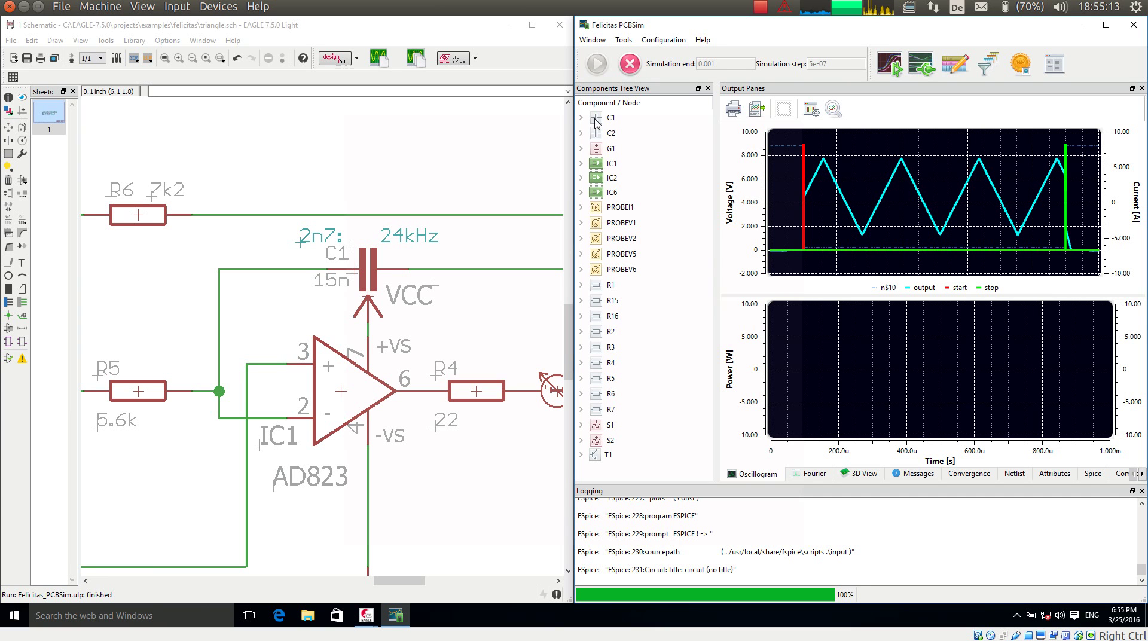
mouse_move(813, 208)
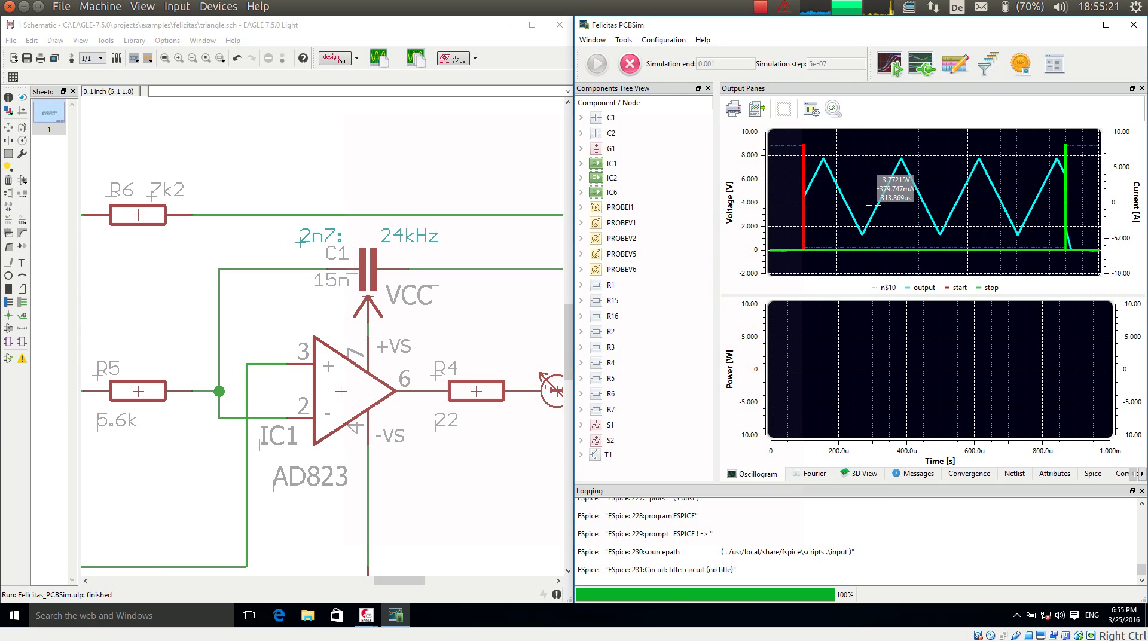
scroll(473, 264, "down", 1)
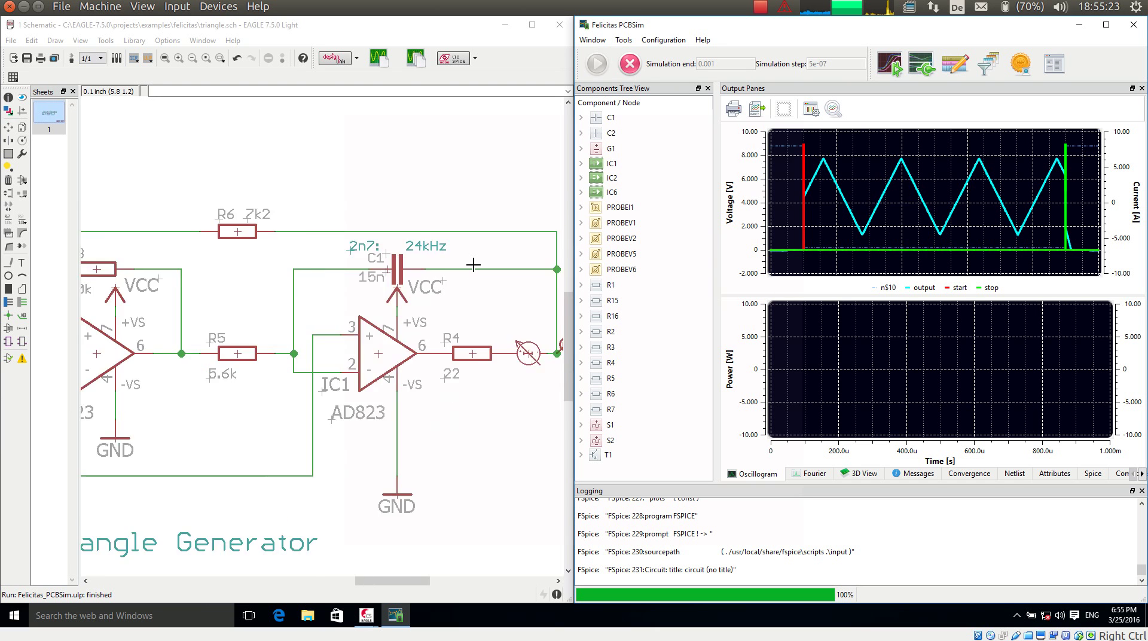
scroll(474, 264, "down", 4)
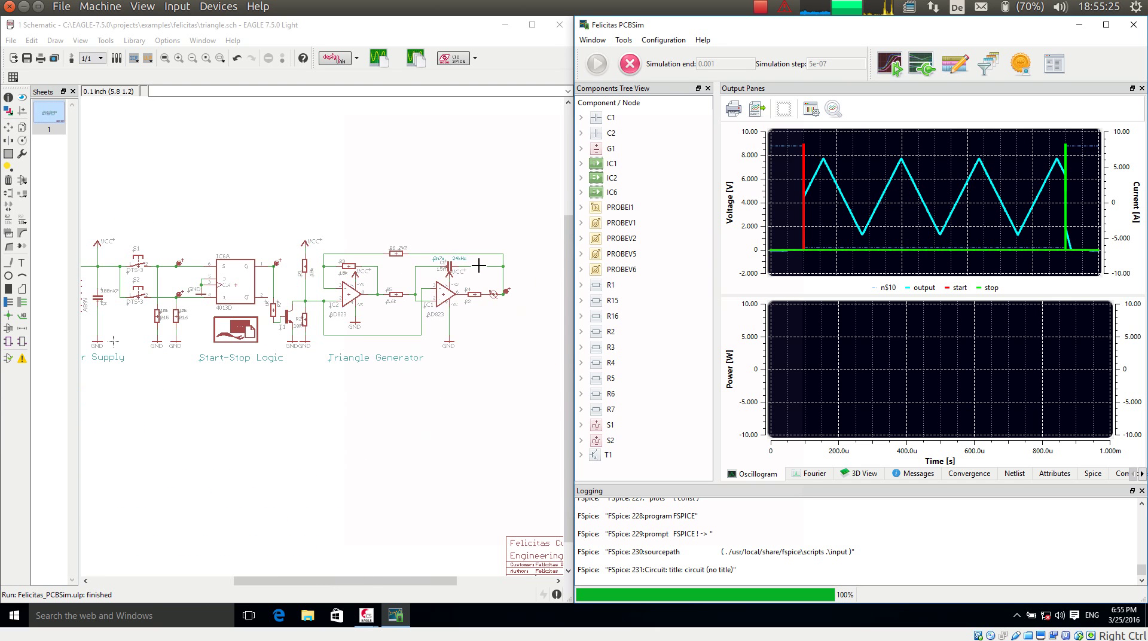
scroll(182, 352, "up", 4)
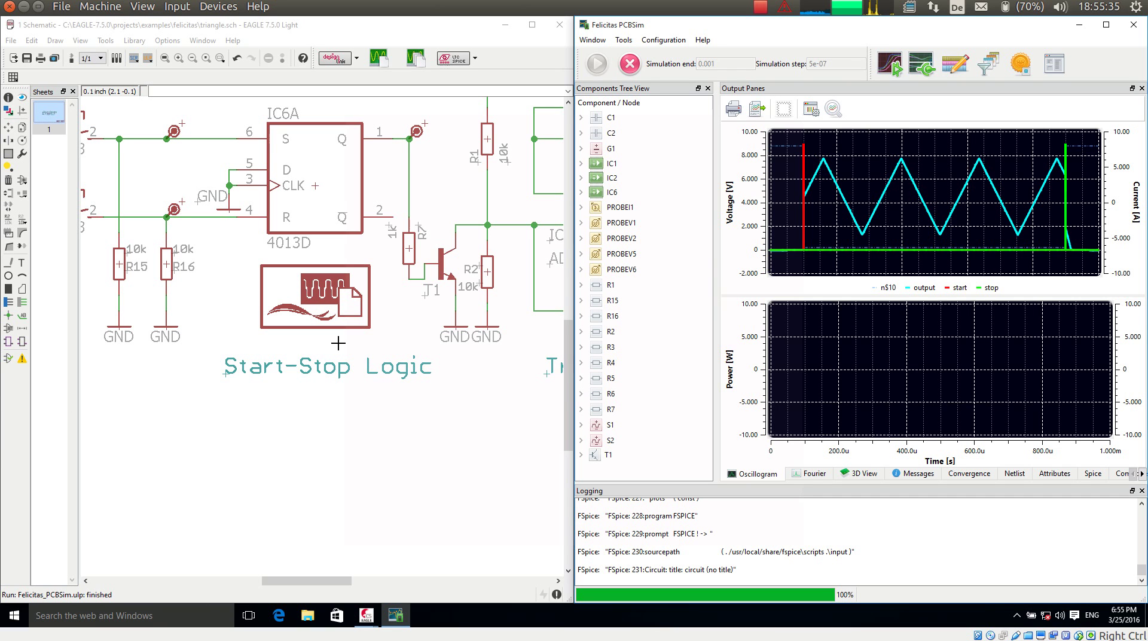
right_click(318, 306)
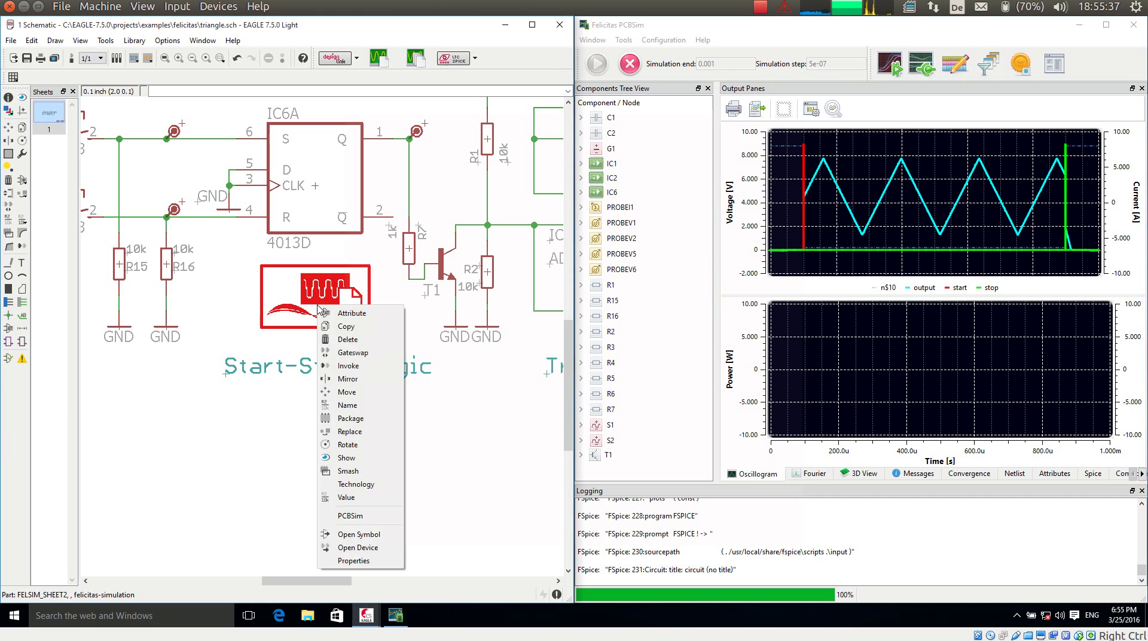
left_click(351, 515)
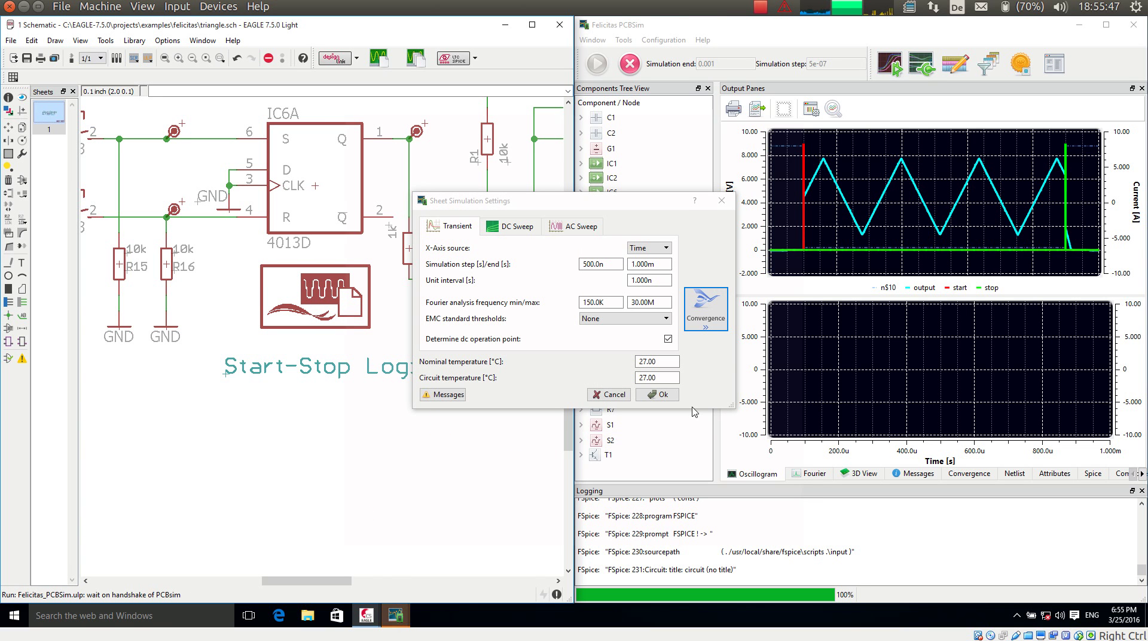
left_click_drag(589, 206, 463, 206)
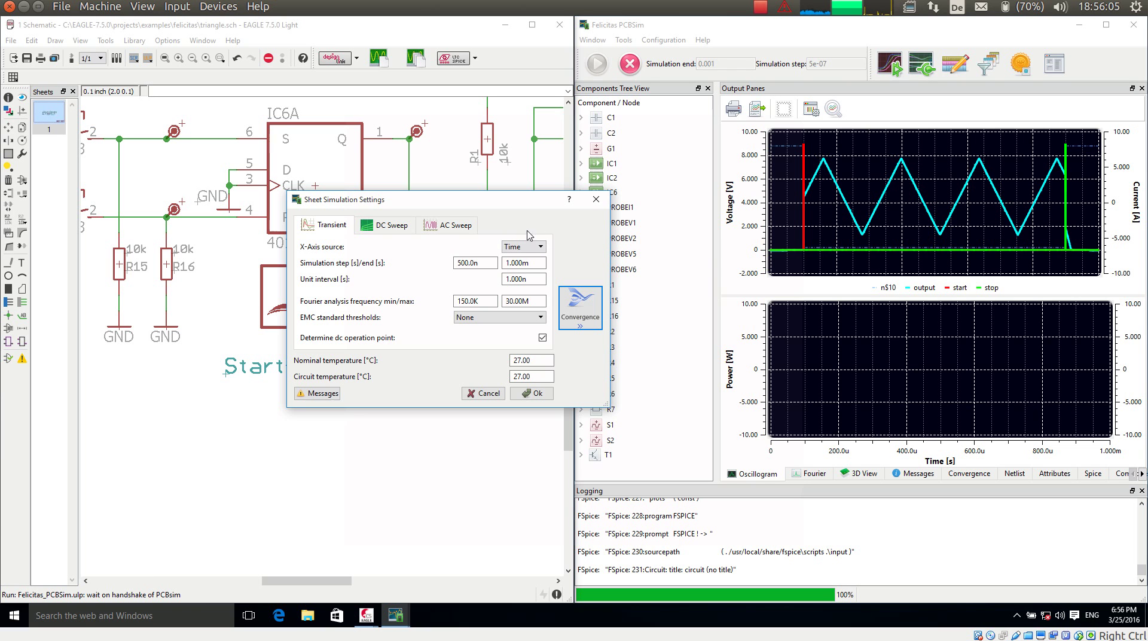
left_click(596, 201)
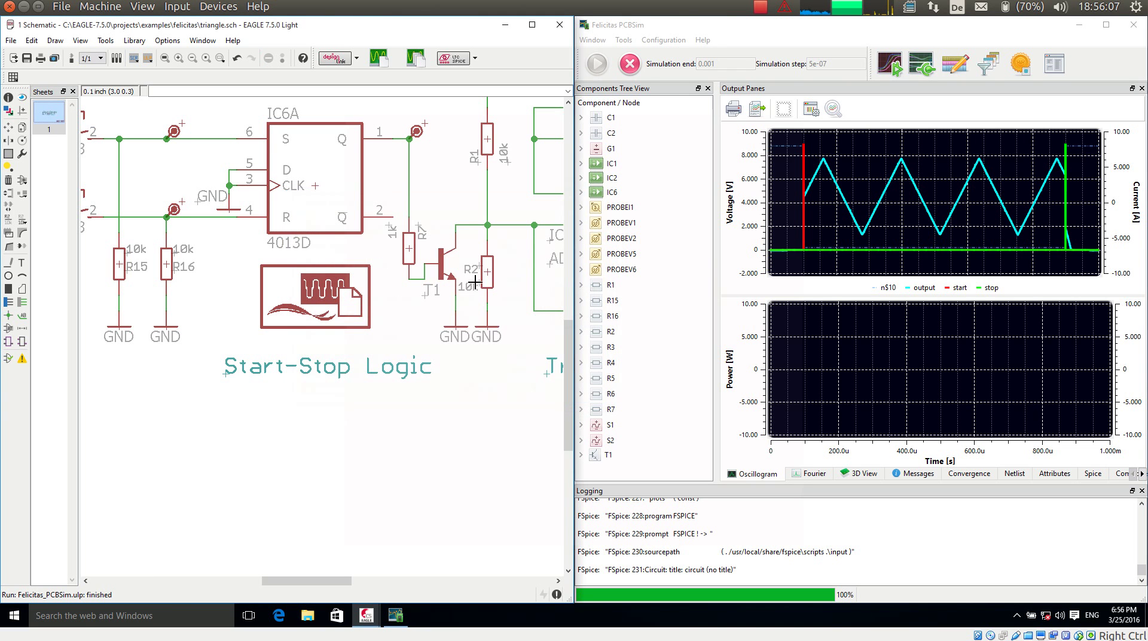
- Open resistor R7's PCBSim editor showing 1k, cancel it, then attempt to close the schematic
right_click(410, 249)
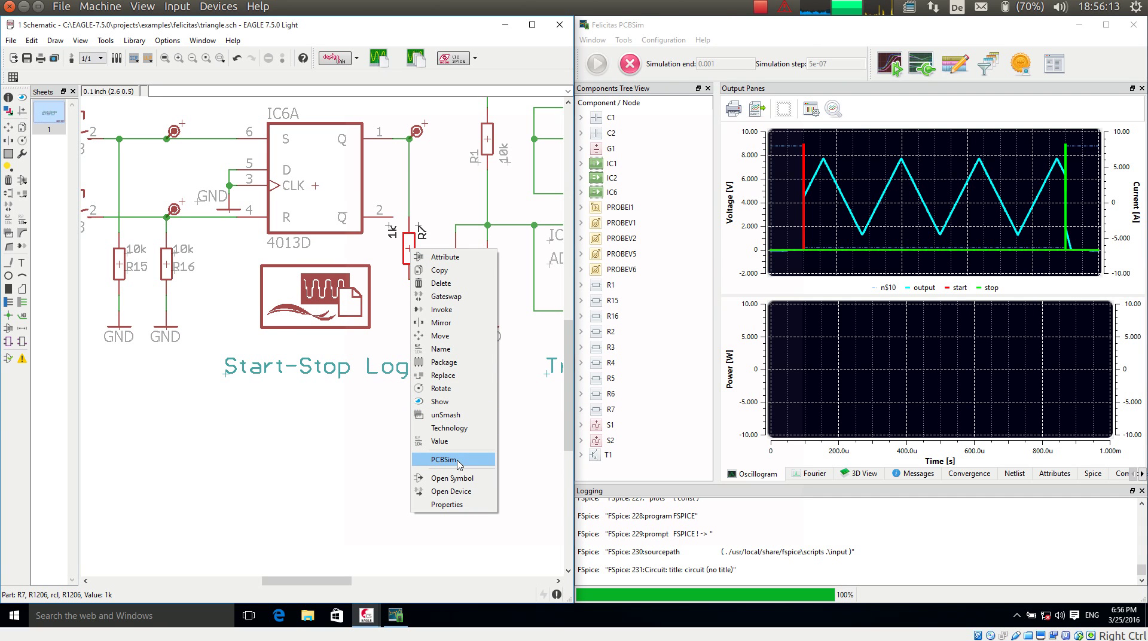
left_click(457, 460)
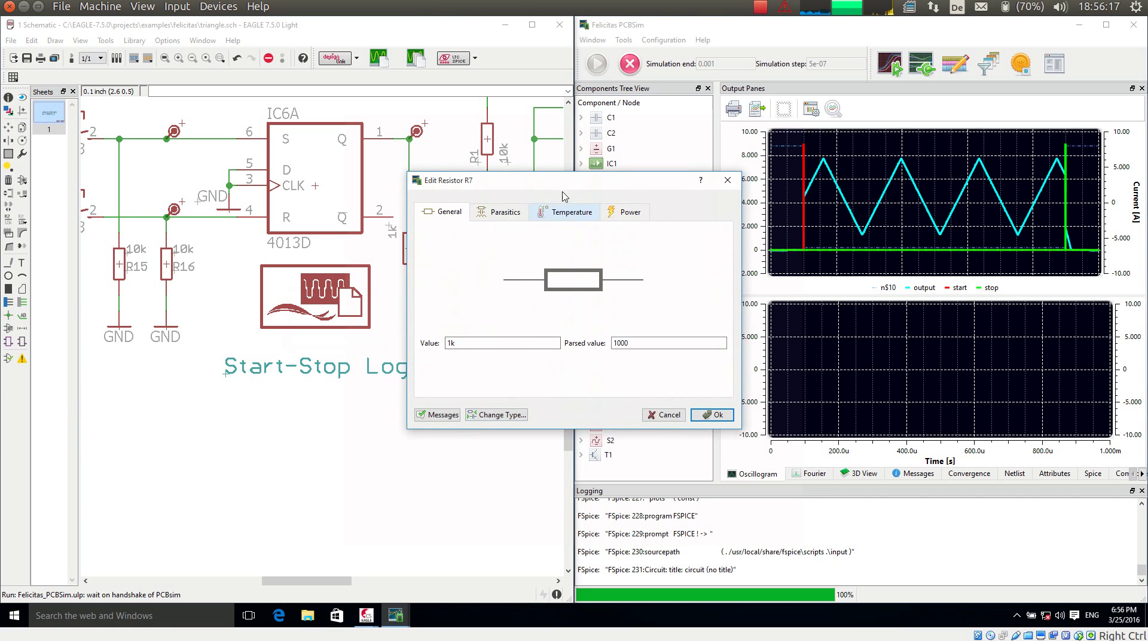
left_click_drag(569, 181, 462, 173)
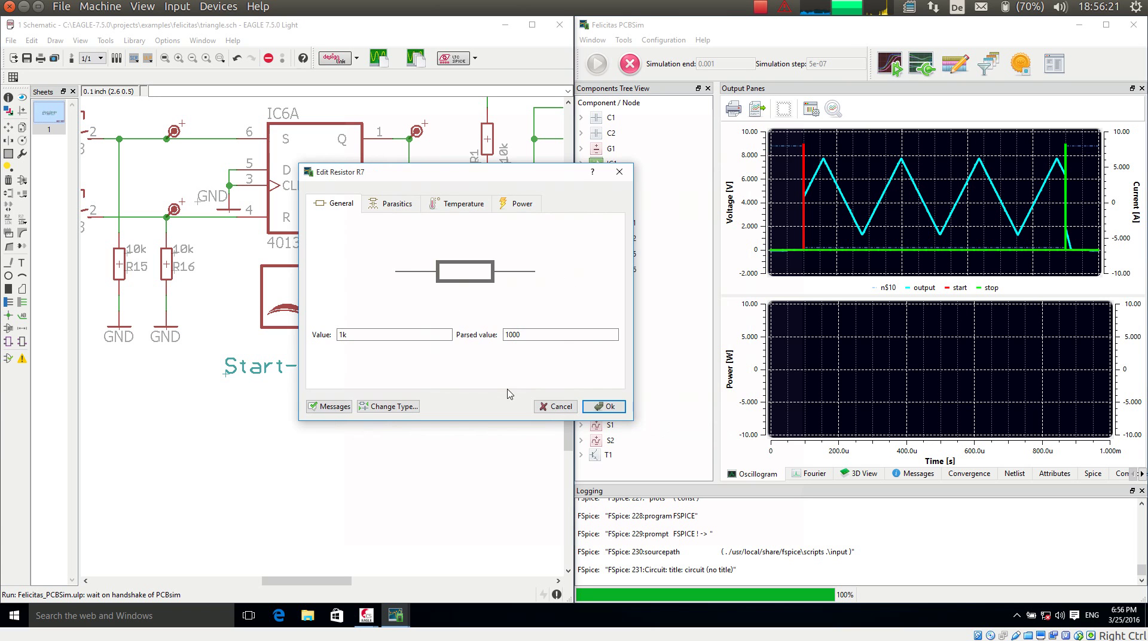
left_click(556, 407)
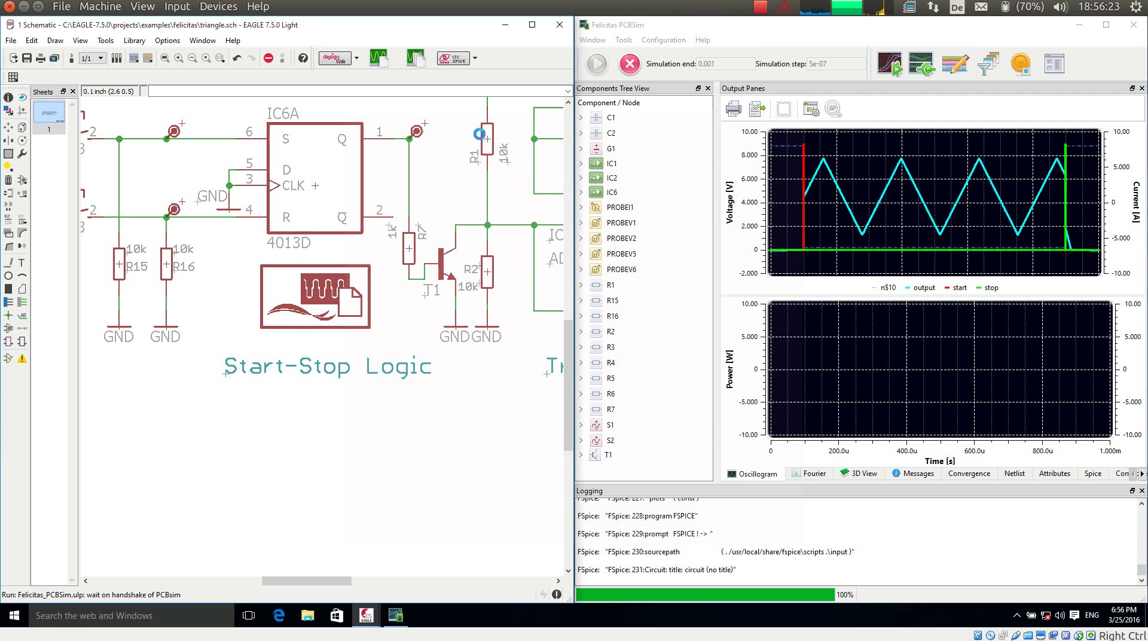
left_click(560, 24)
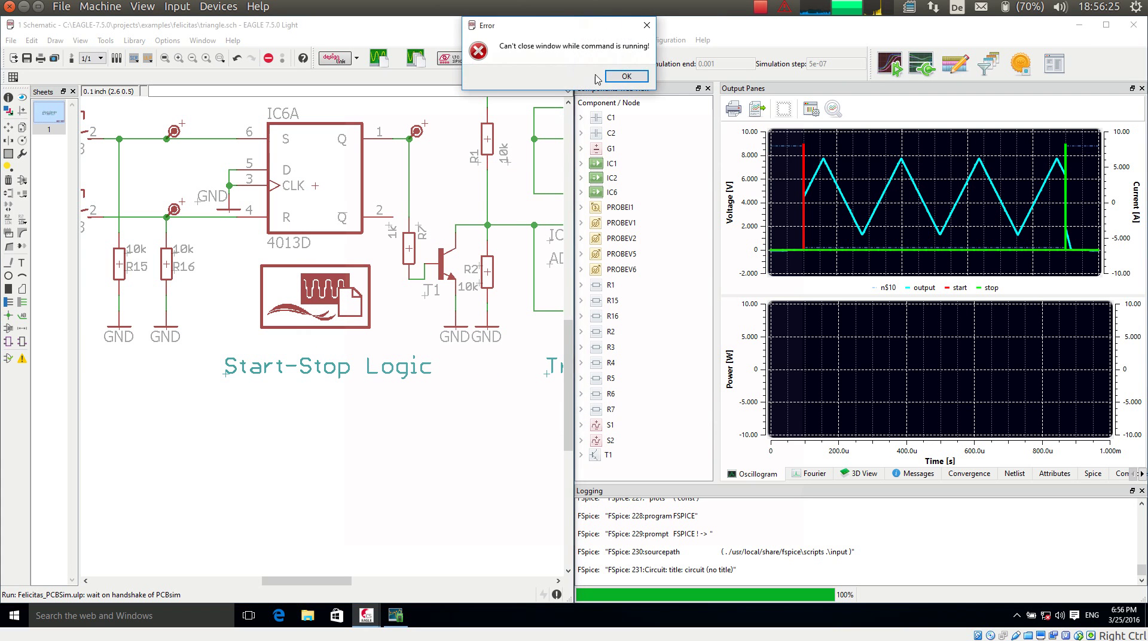
- Dismiss the error and close the triangle schematic without saving, leaving the Control Panel open
left_click(625, 76)
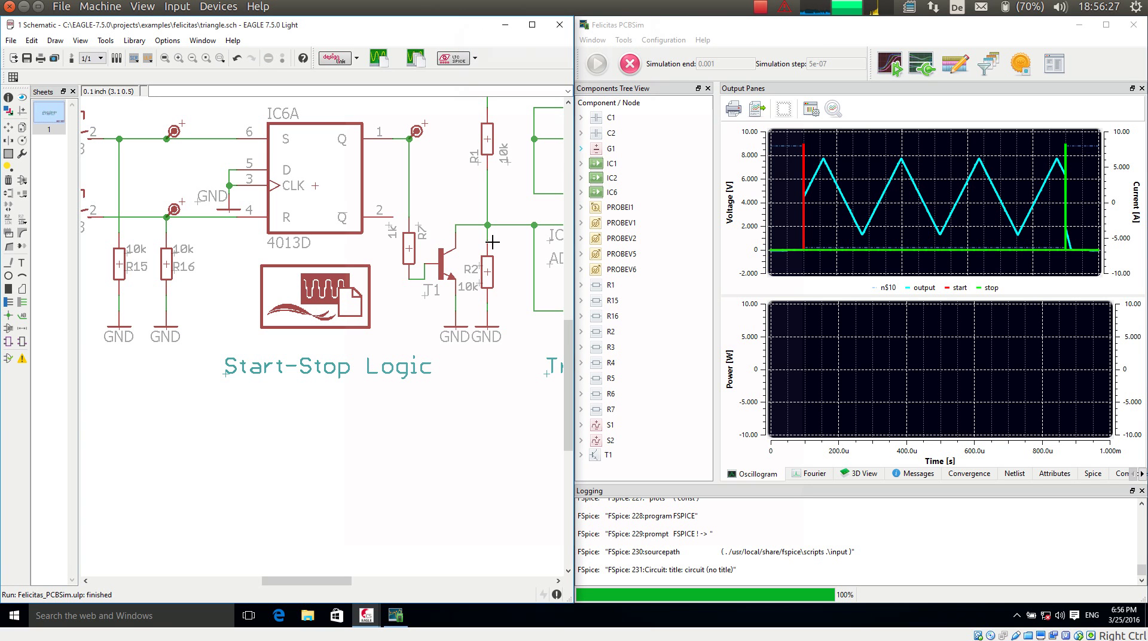
left_click(561, 26)
left_click(559, 88)
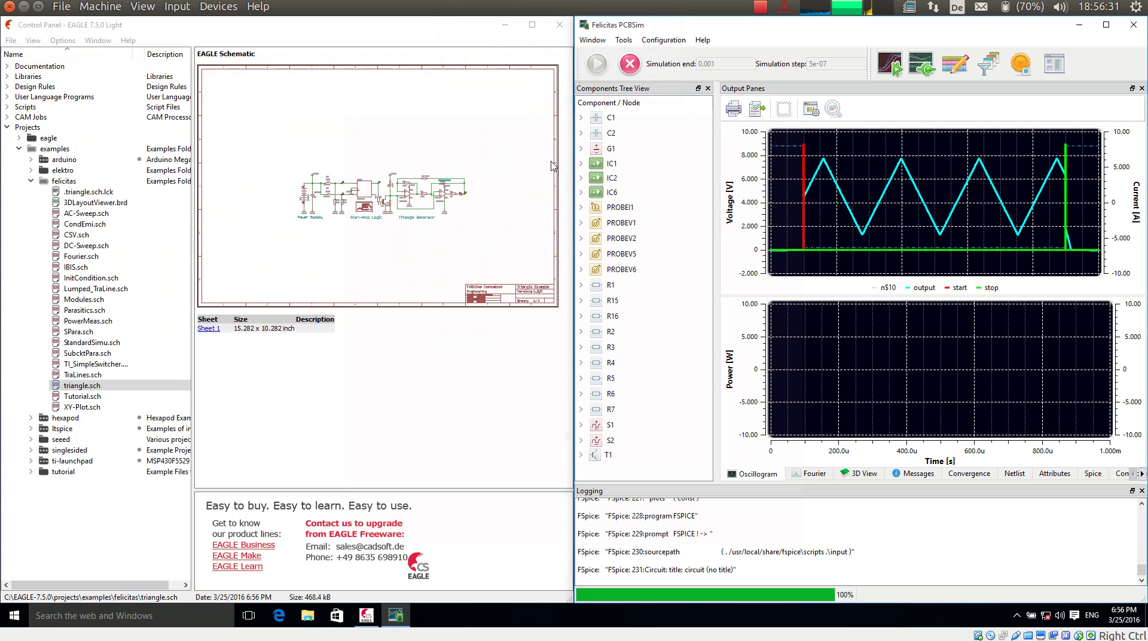